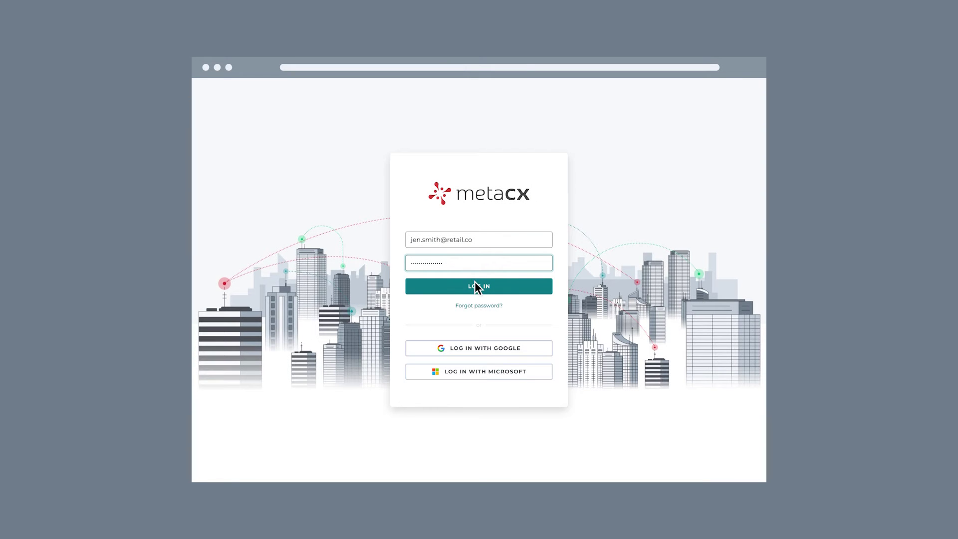
Step: Log in to MetaCX to reach the Retail.Co vendor network
click(477, 287)
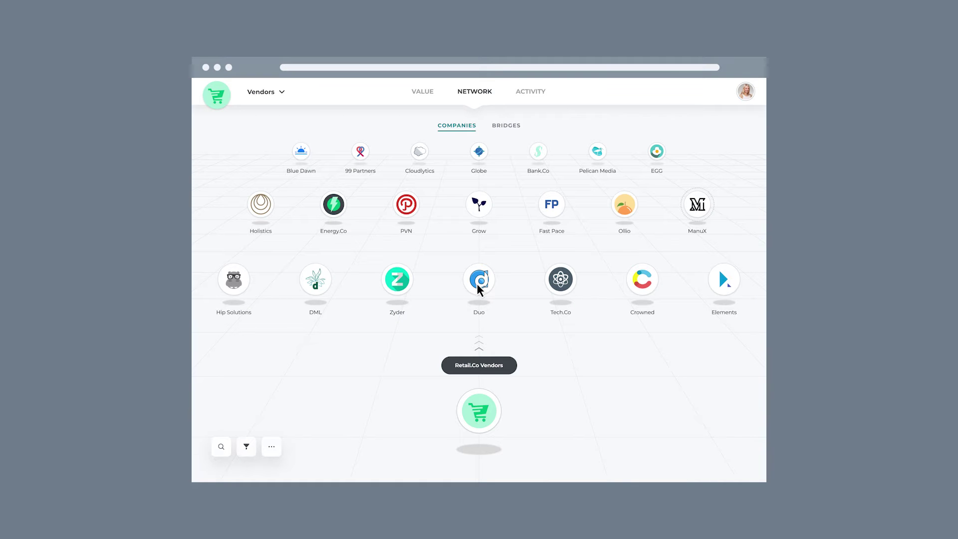
Step: Go to Value > Initiative groups and open the ESG Initiatives group card
click(423, 92)
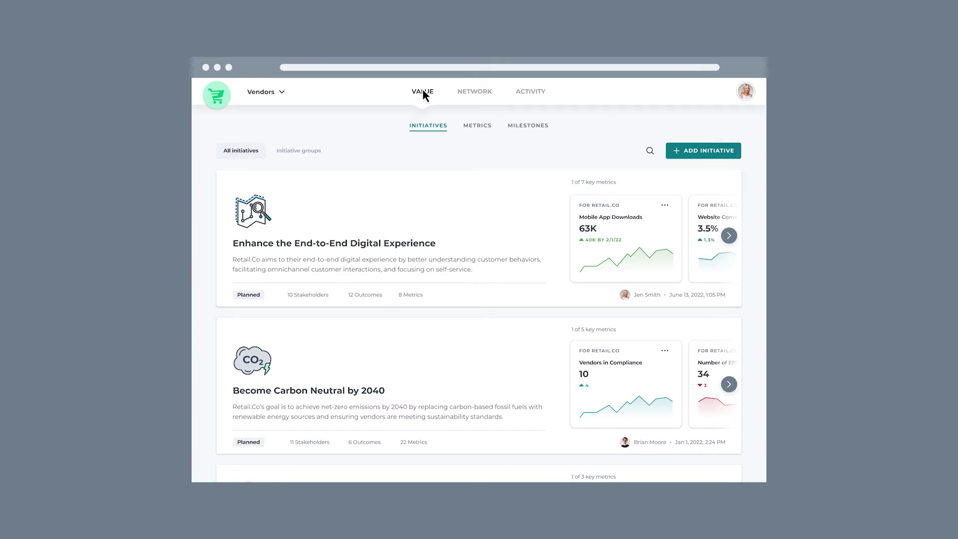
click(299, 150)
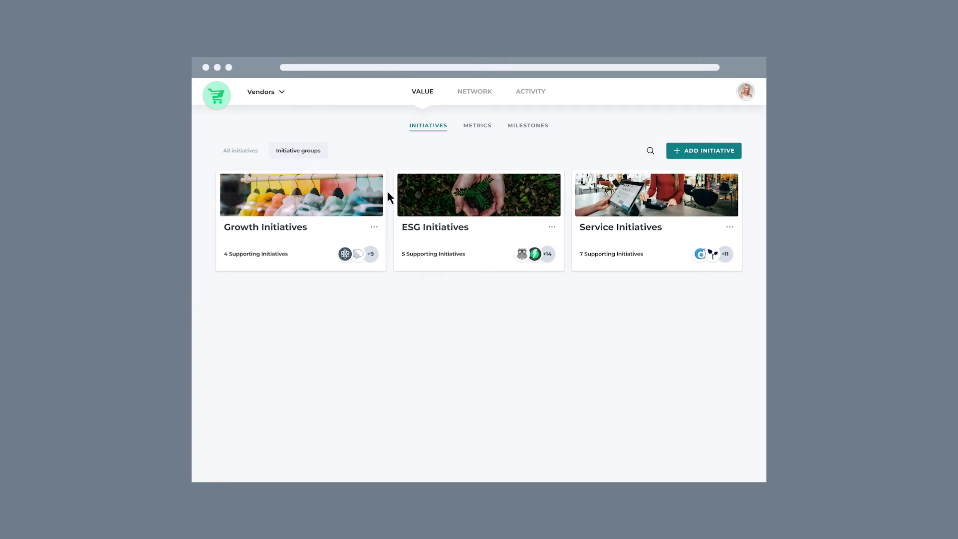
click(475, 228)
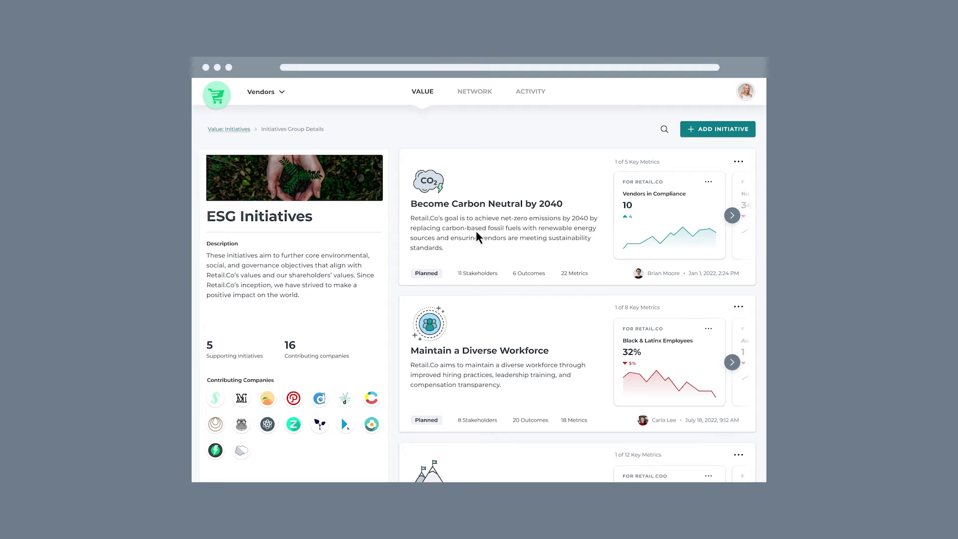
Step: Open Become Carbon Neutral by 2040, then its Green Energy Consumption key metric (28%)
click(511, 255)
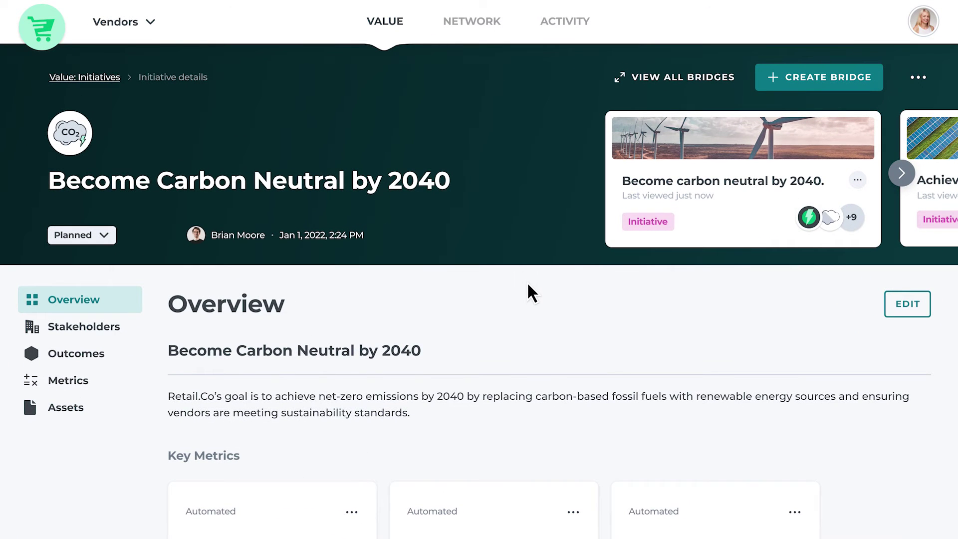
scroll(601, 492, down, 4)
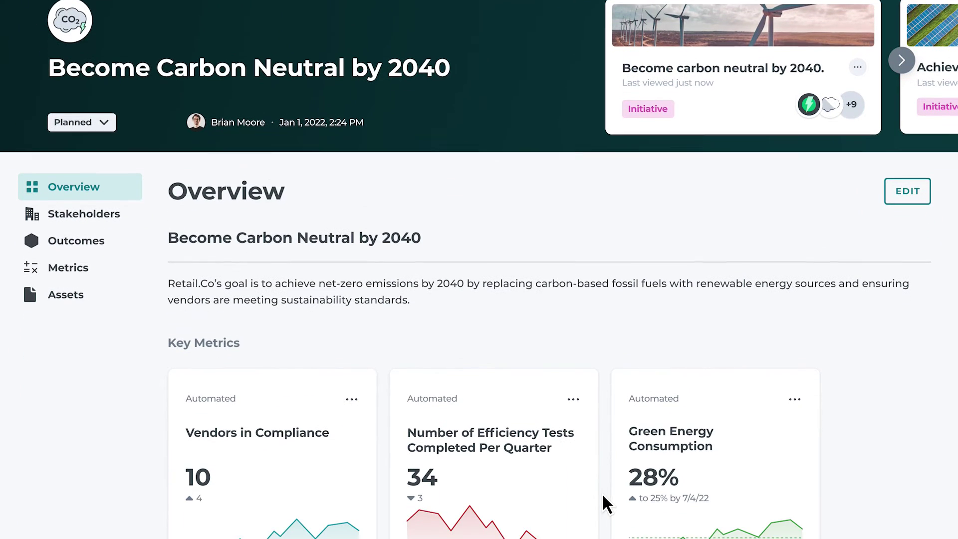
click(713, 444)
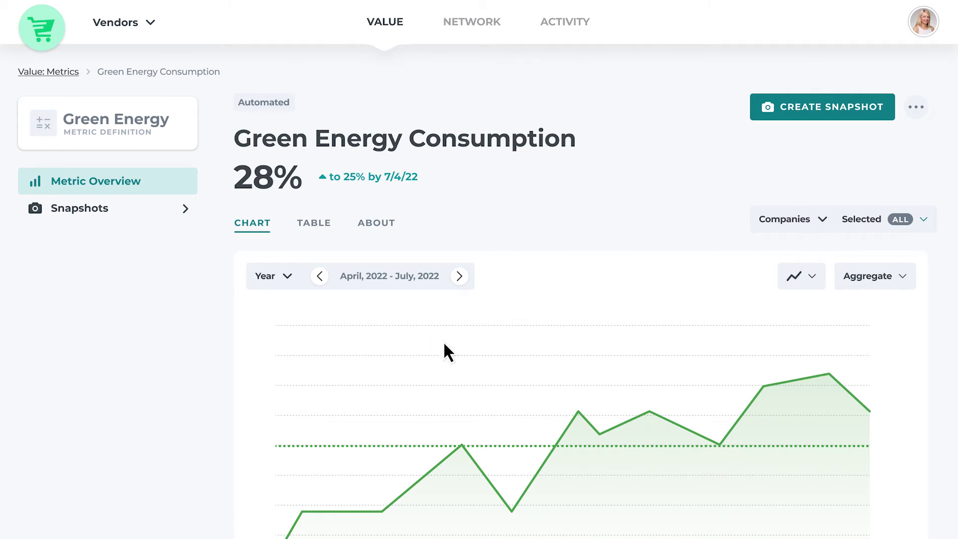
Step: View the metric's snapshots as a per-company table, then open the carbon neutral bridge
click(96, 207)
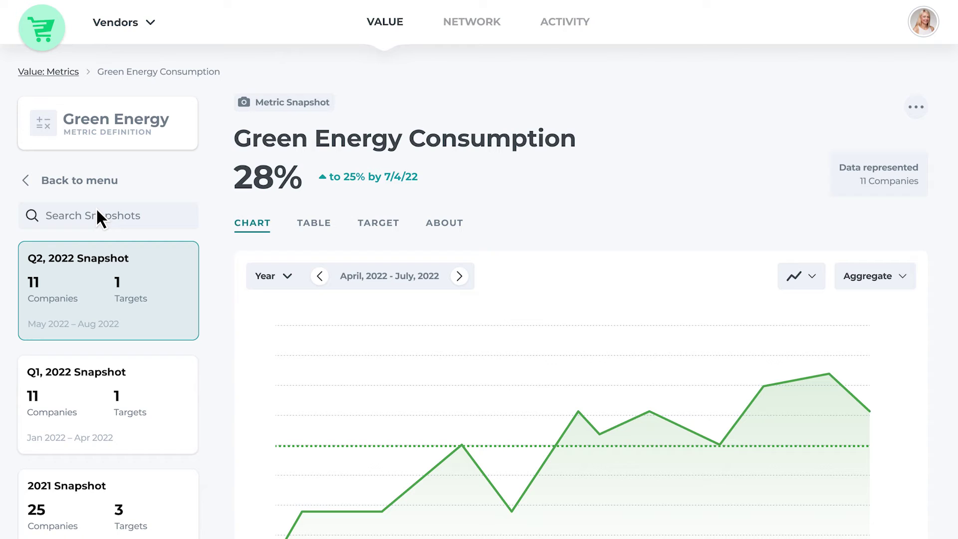
click(313, 223)
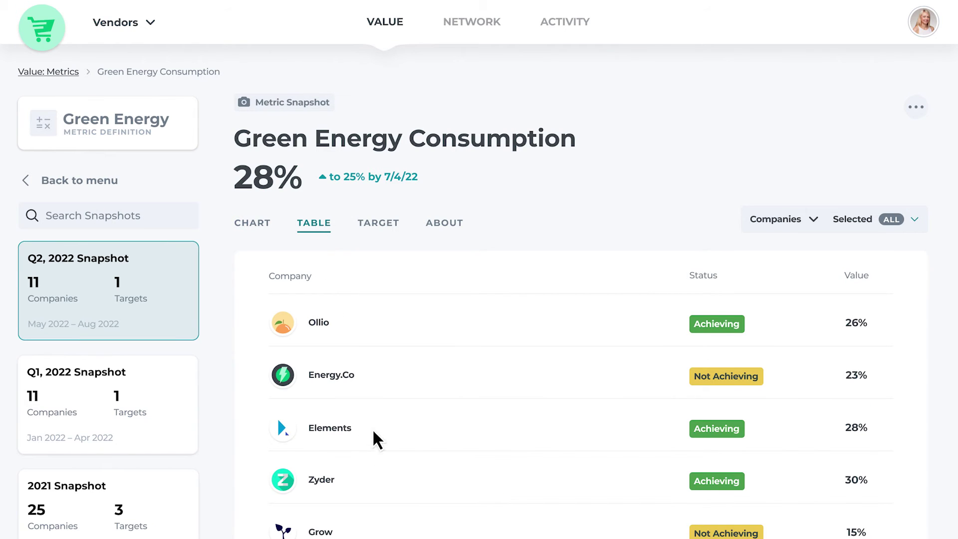
scroll(394, 503, down, 5)
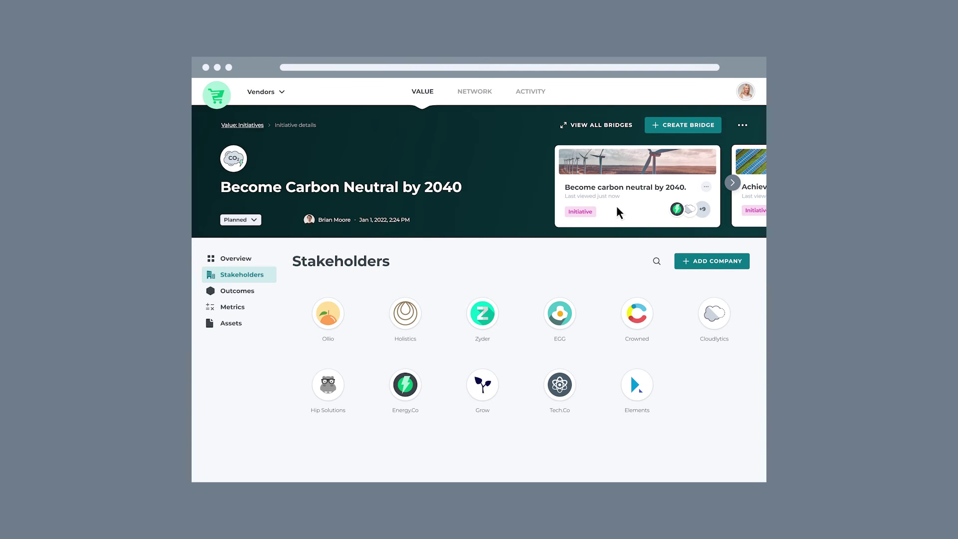
click(637, 204)
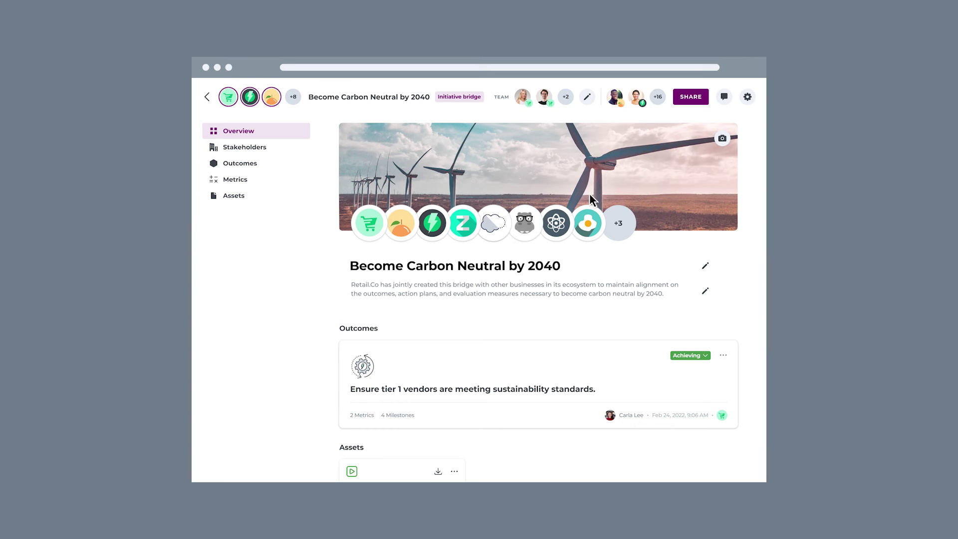
Step: Browse the bridge's Outcomes and Metrics, ending on Assets with overview.mov and contractterms.pdf
click(241, 162)
click(233, 178)
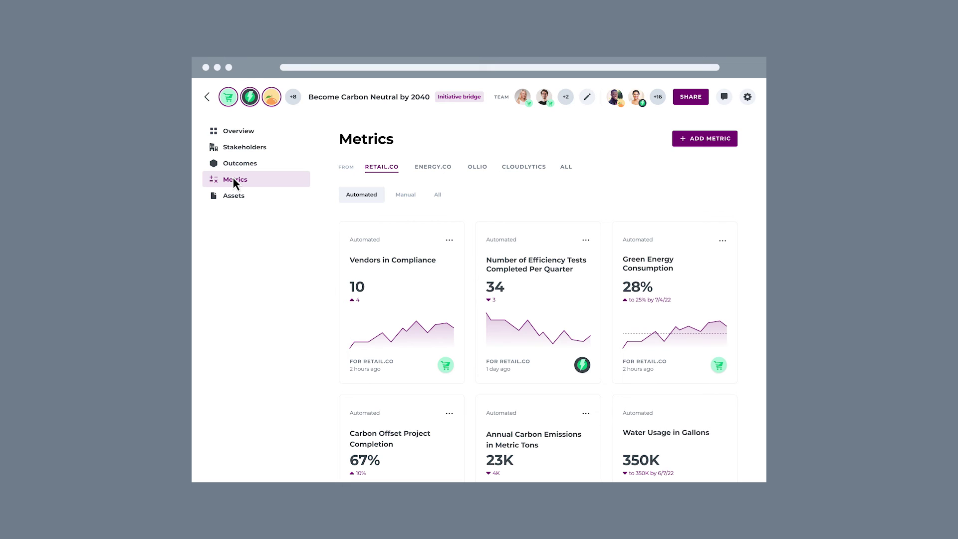
click(233, 194)
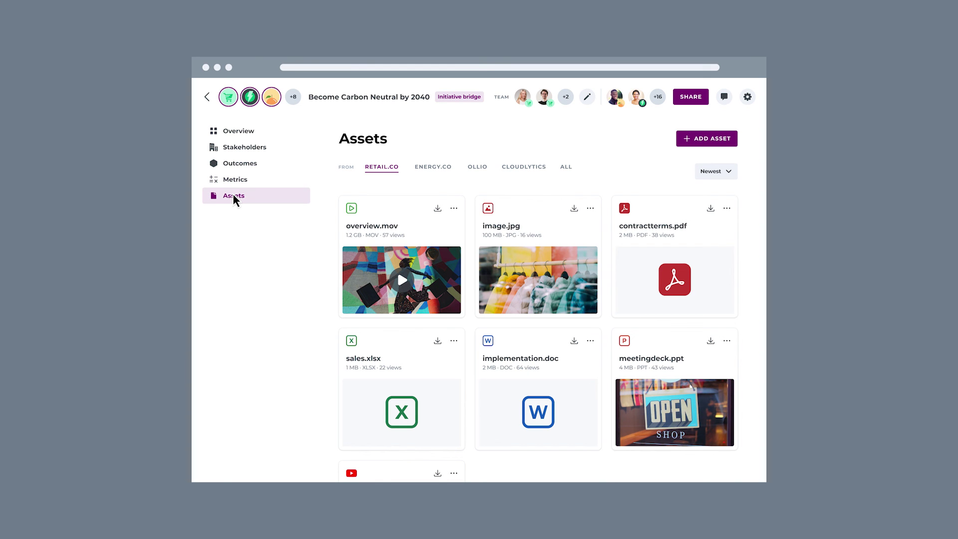